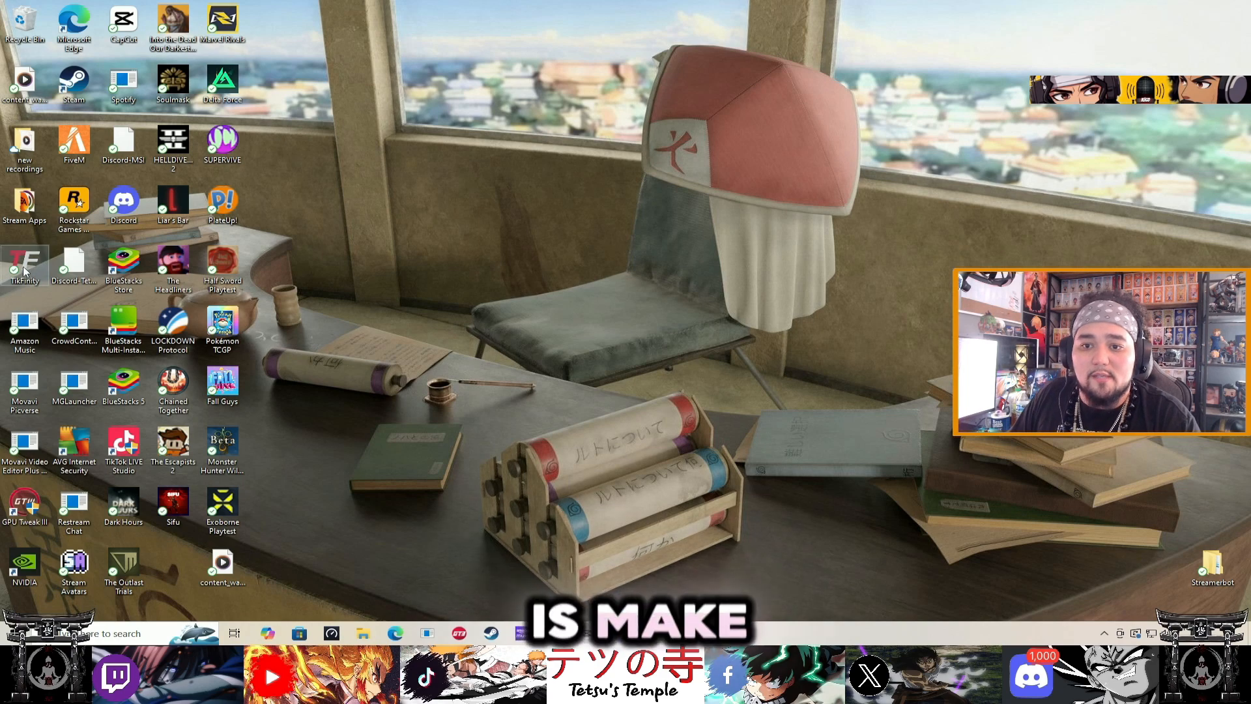
- Open TikFinity and bring up the keystroke configuration of the existing W Rose Plugin action under Actions & Events
double_click(25, 267)
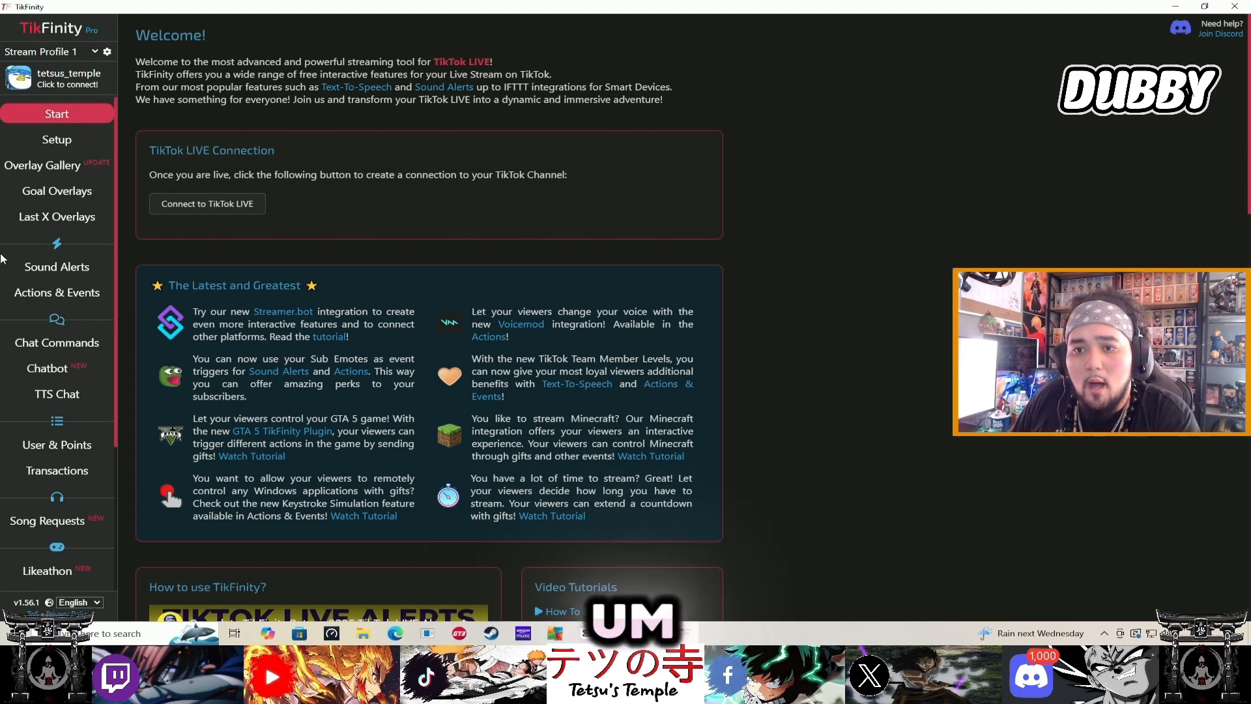
left_click(57, 296)
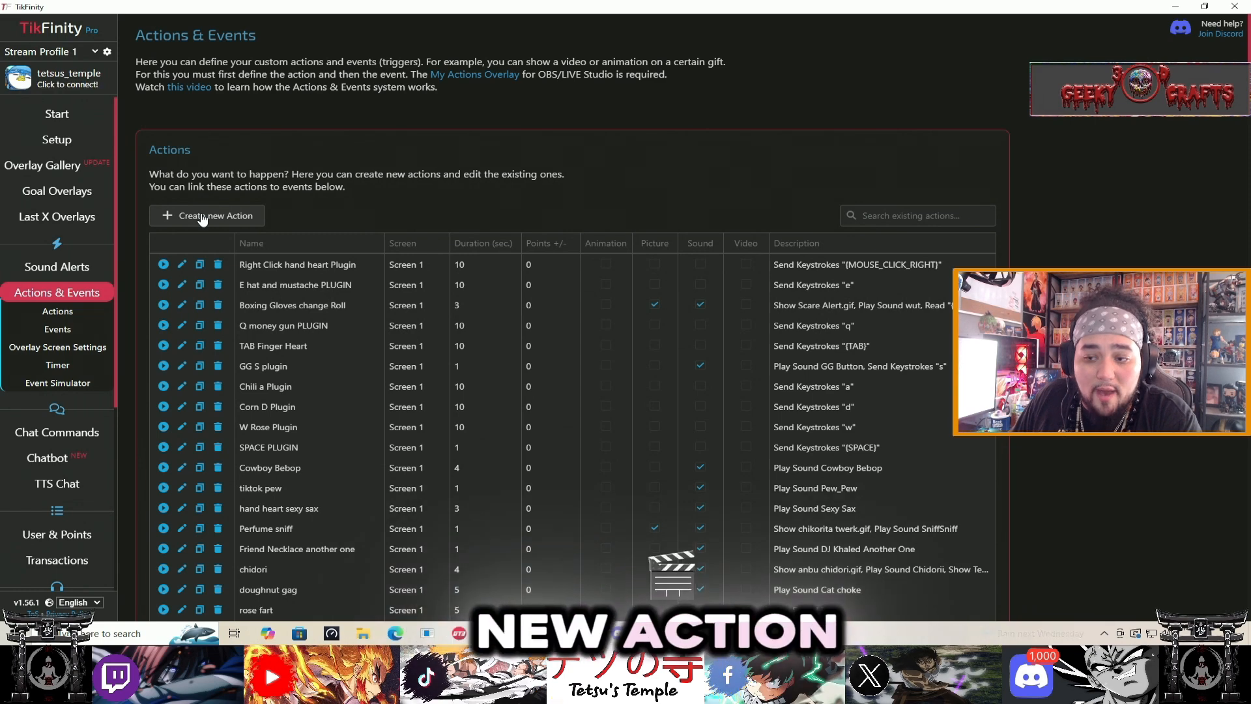
left_click(182, 427)
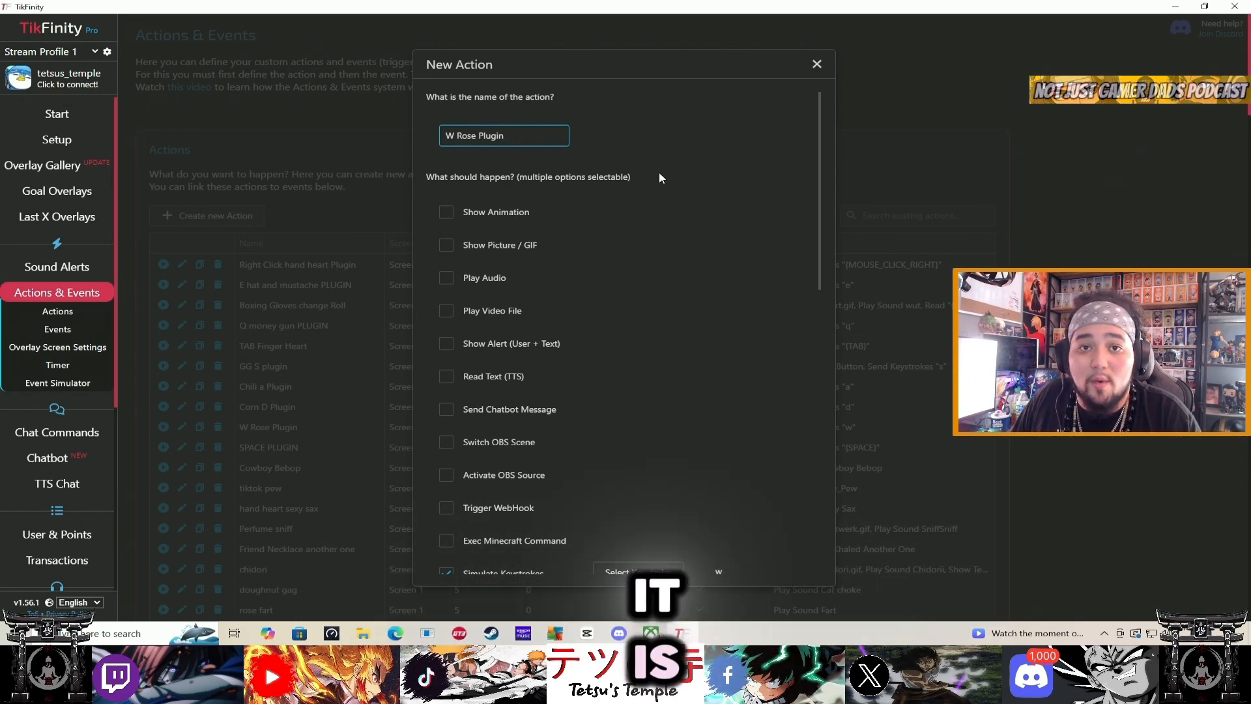
left_click_drag(816, 190, 811, 232)
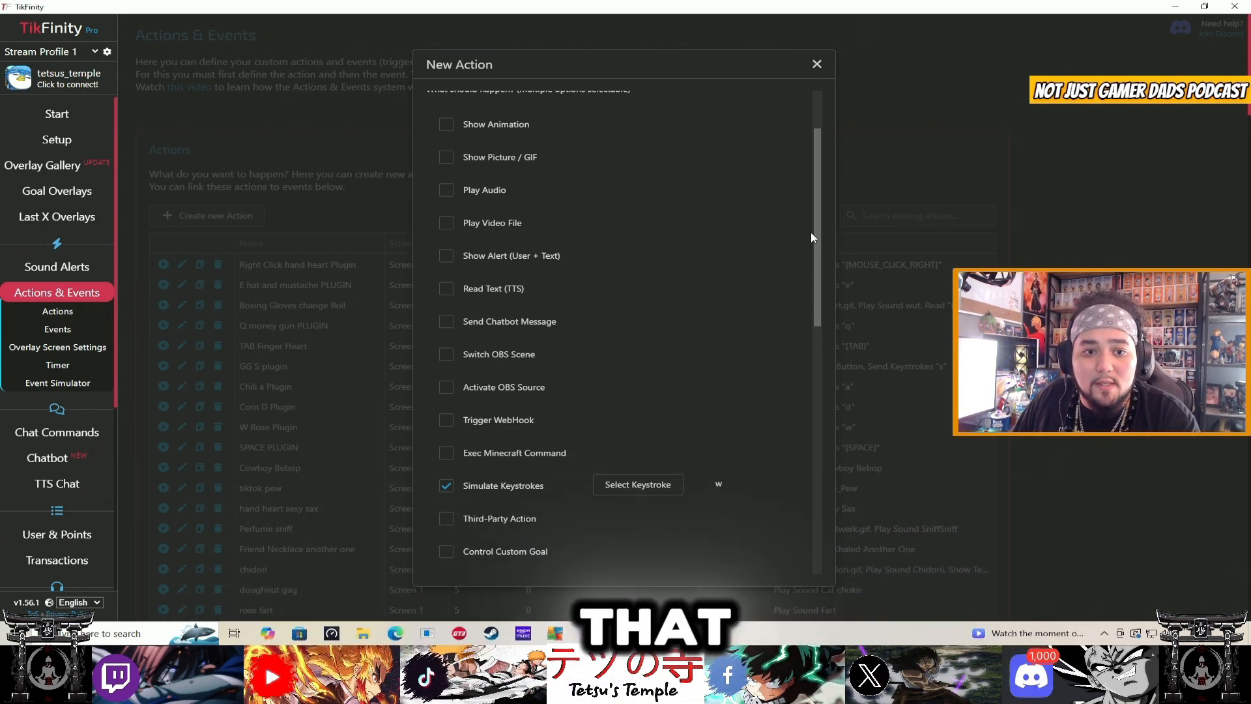
left_click_drag(810, 232, 791, 314)
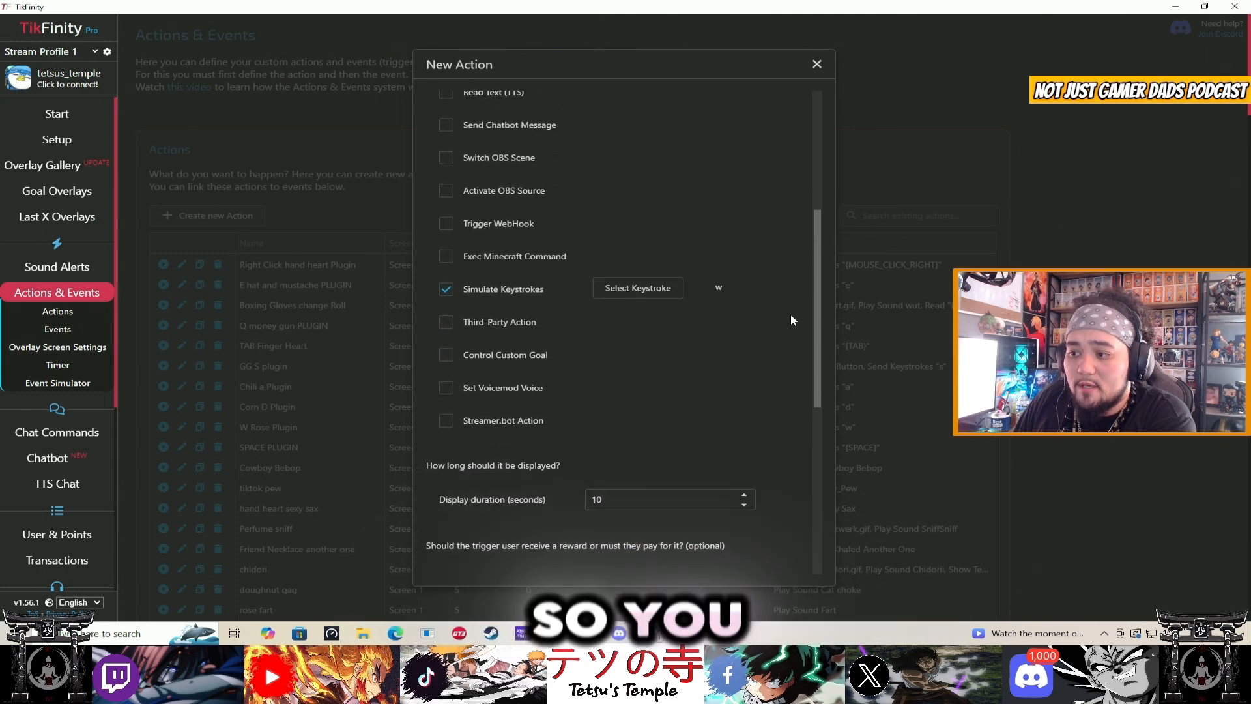
left_click(627, 291)
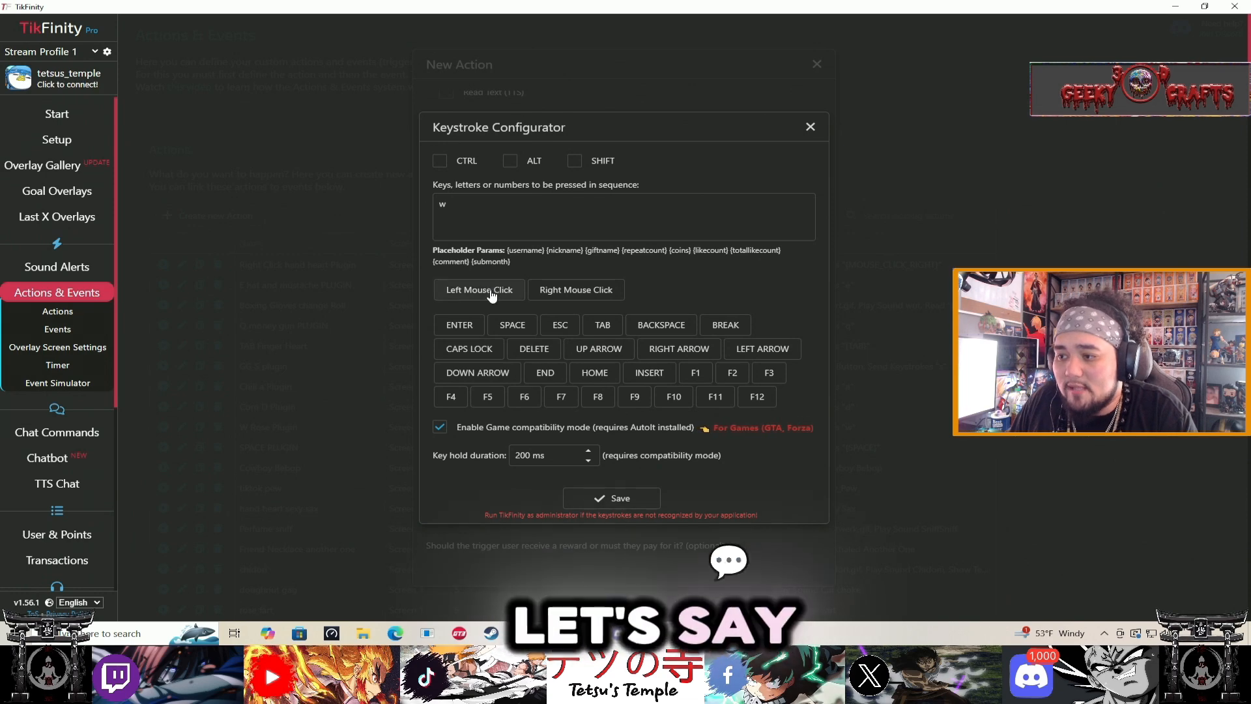
- Try adding a left mouse click after the w in the key sequence, and delete it again
left_click(491, 292)
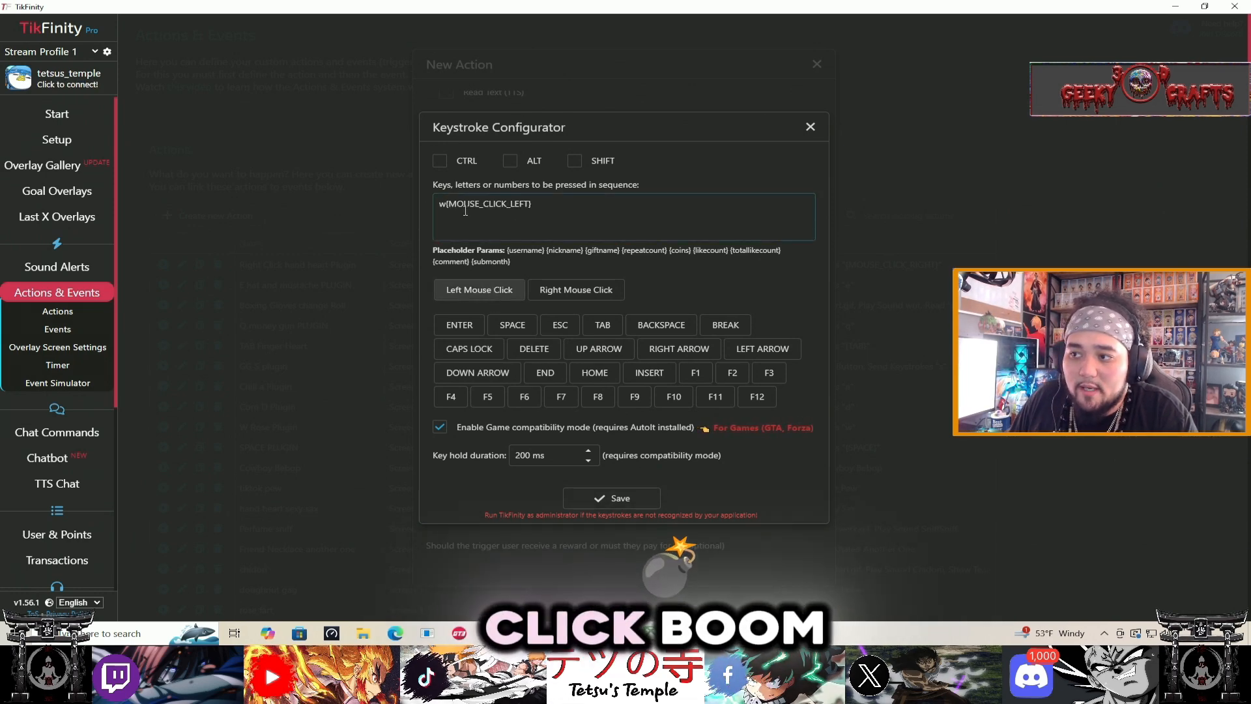
left_click(537, 204)
key("BackSpace")
key("BackSpace")
key("BackSpace")
key("BackSpace")
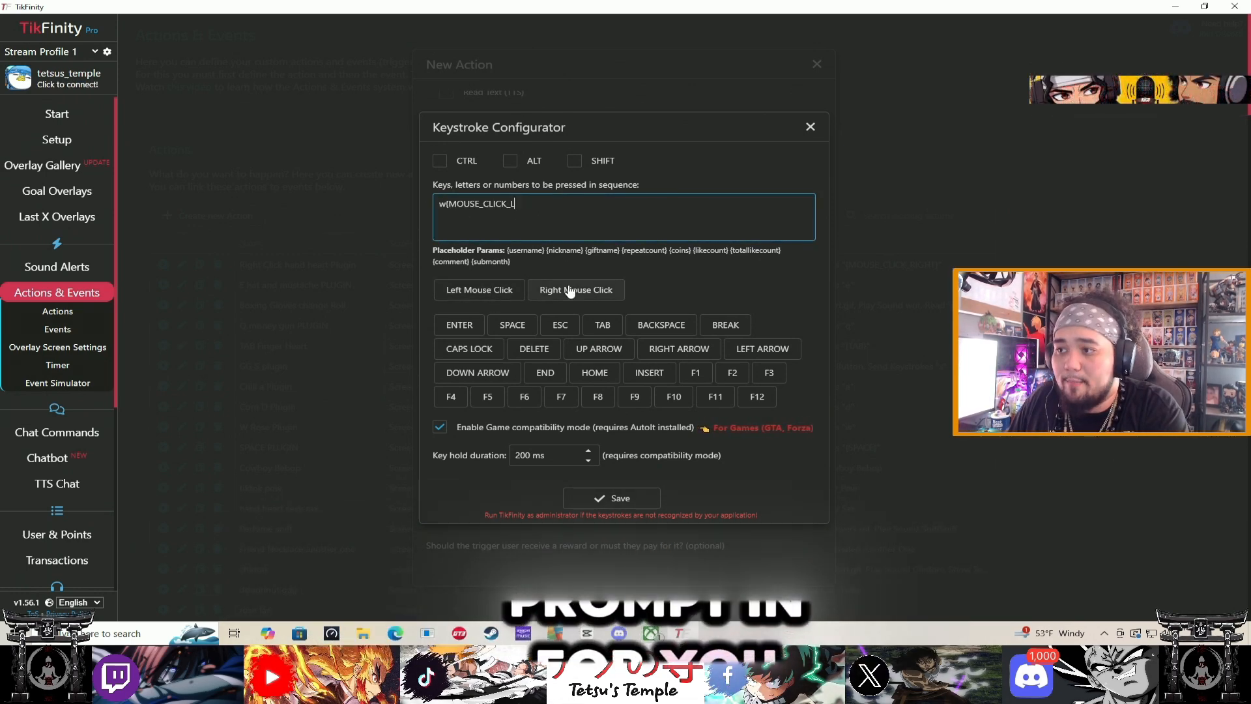
key("BackSpace")
key("BackSpace")
key("BackSpace")
key("BackSpace")
key("BackSpace")
key("BackSpace")
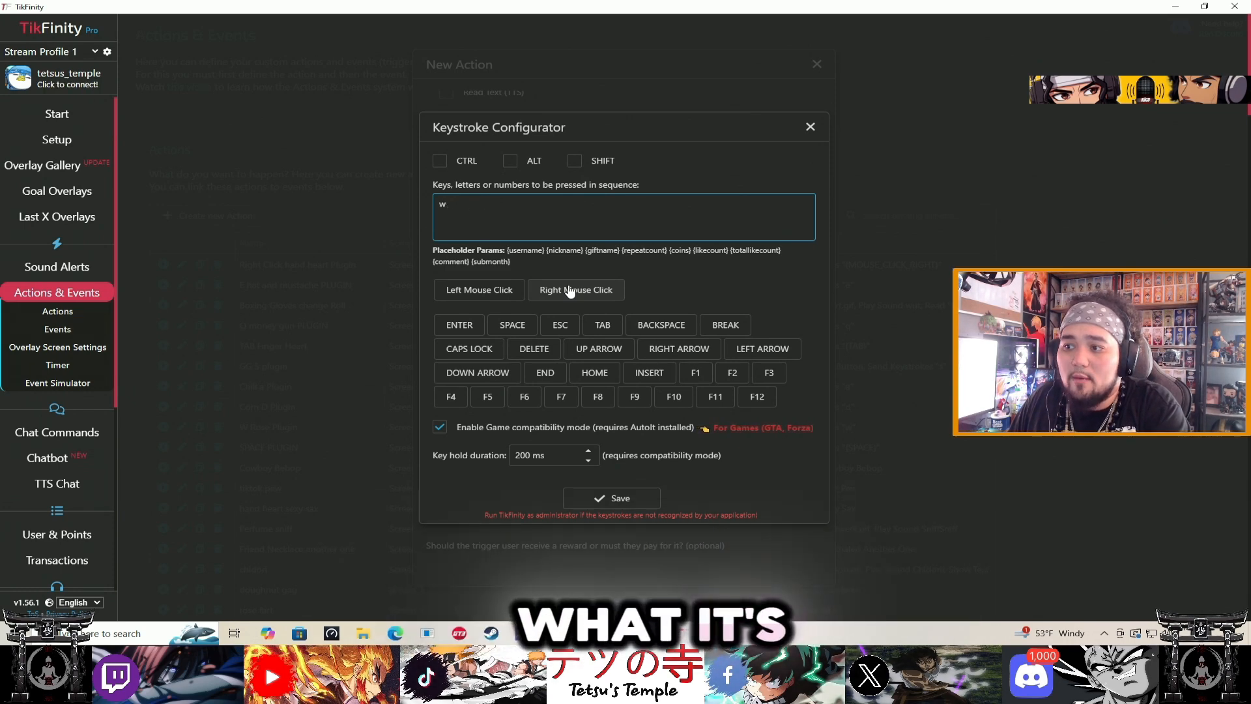
left_click(667, 276)
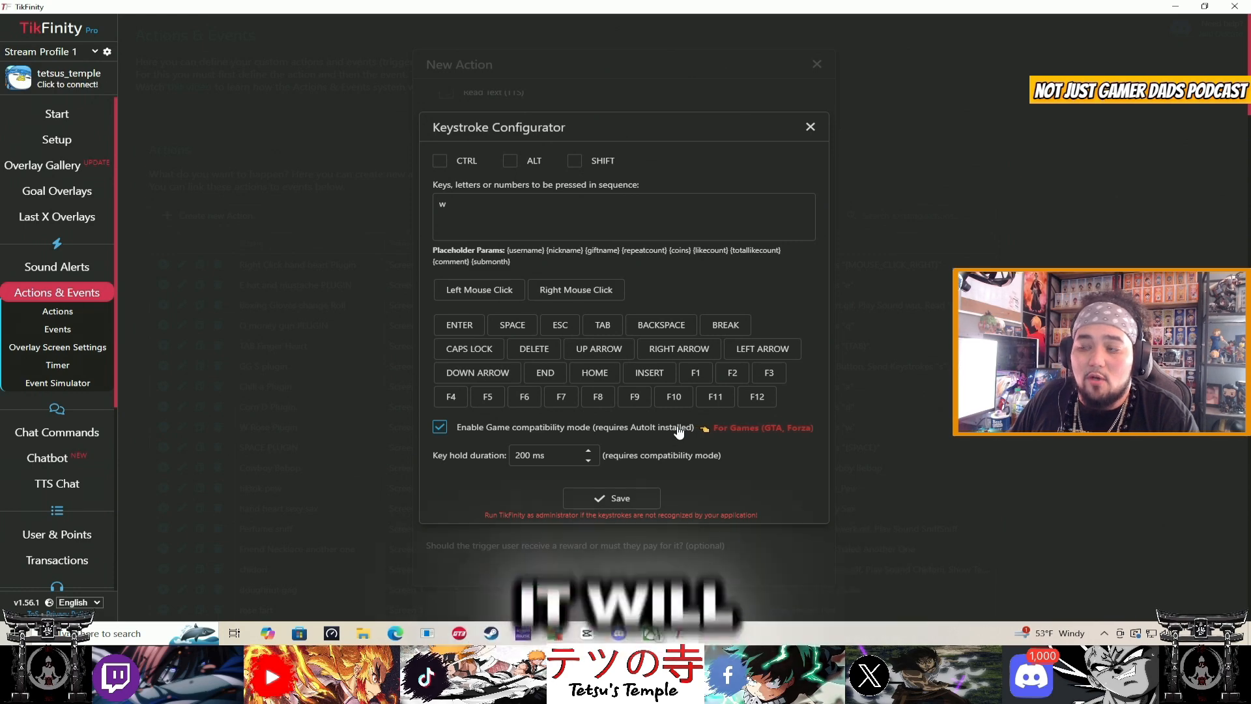
- Switch game compatibility mode off and back on for the keystroke
left_click(677, 430)
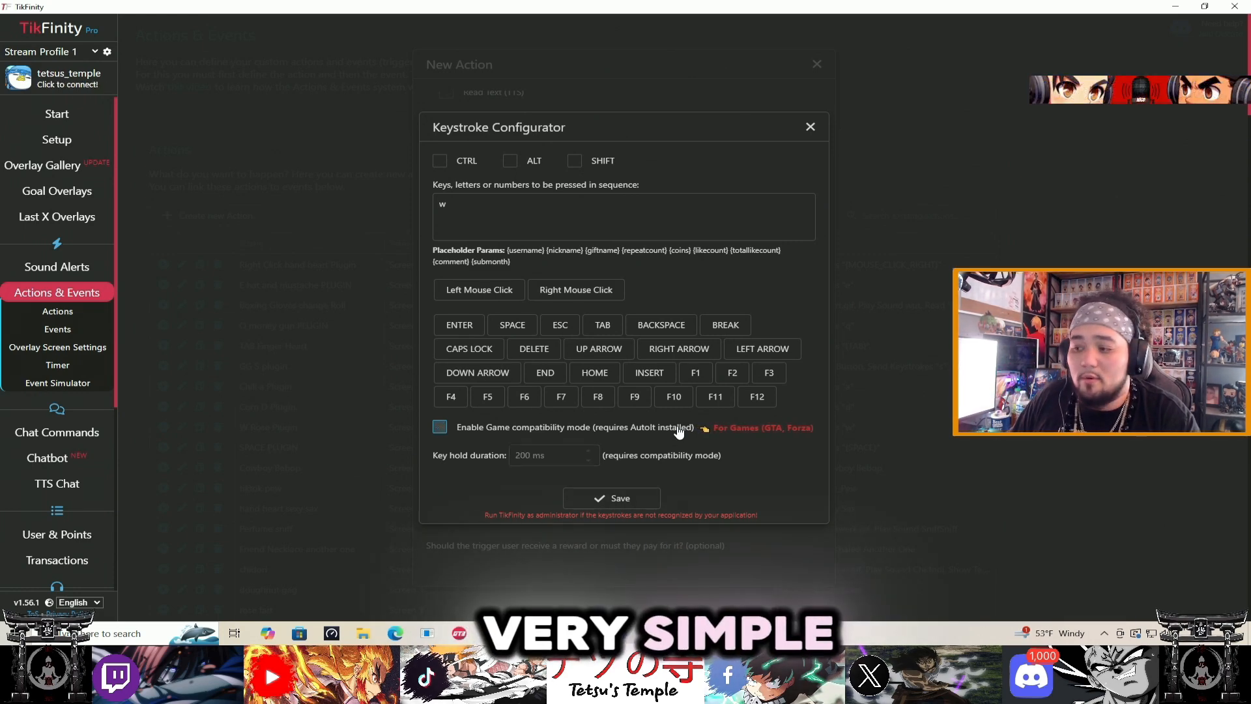
left_click(675, 433)
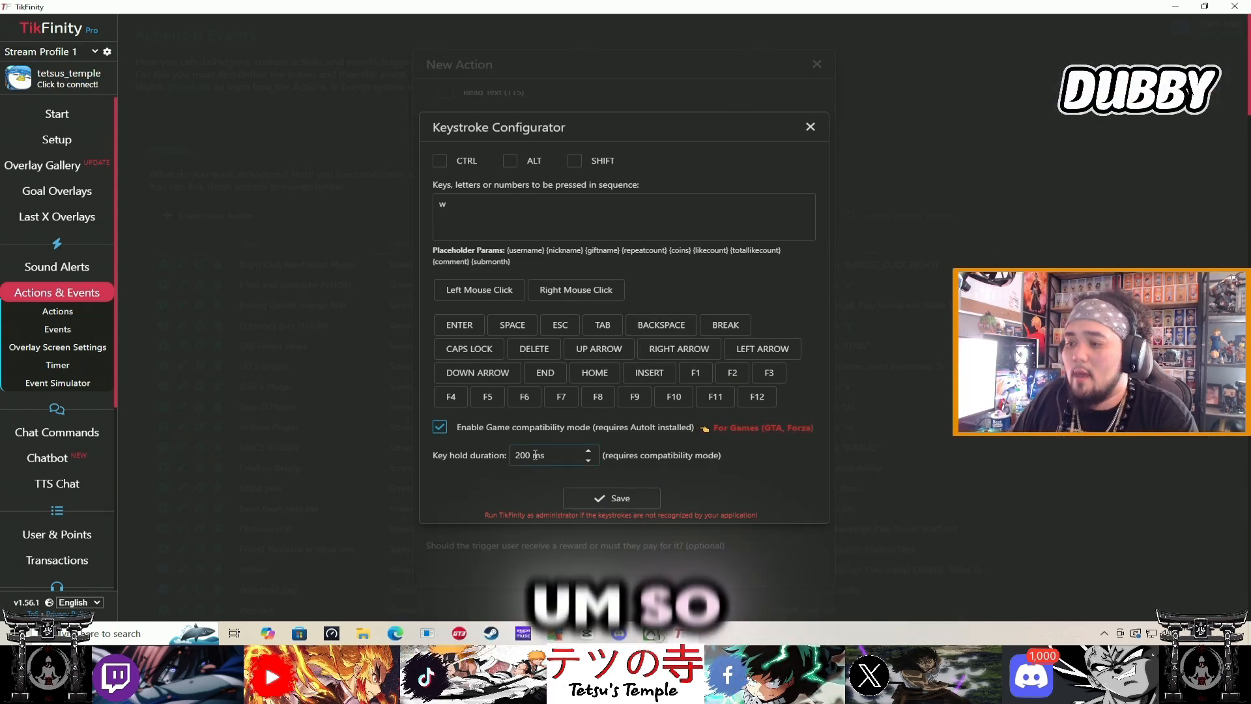
left_click(438, 427)
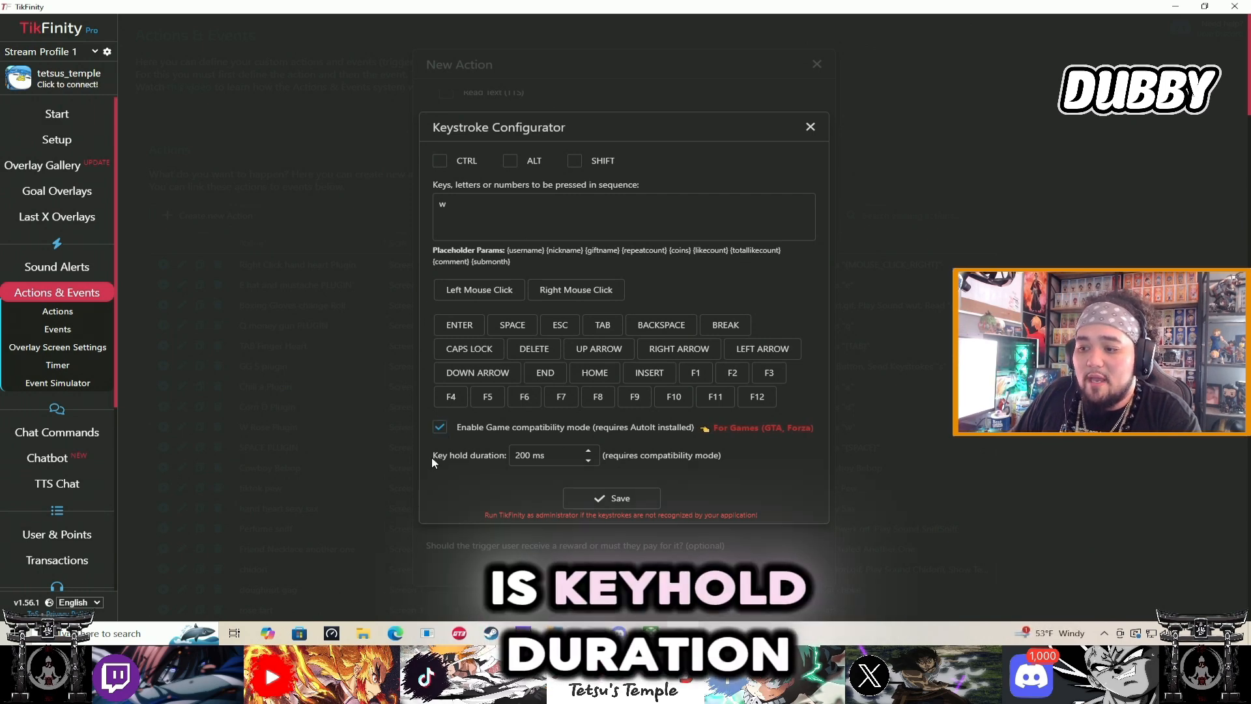
- Examine the key hold duration setting and close the keystroke configurator without saving
left_click_drag(433, 455, 505, 458)
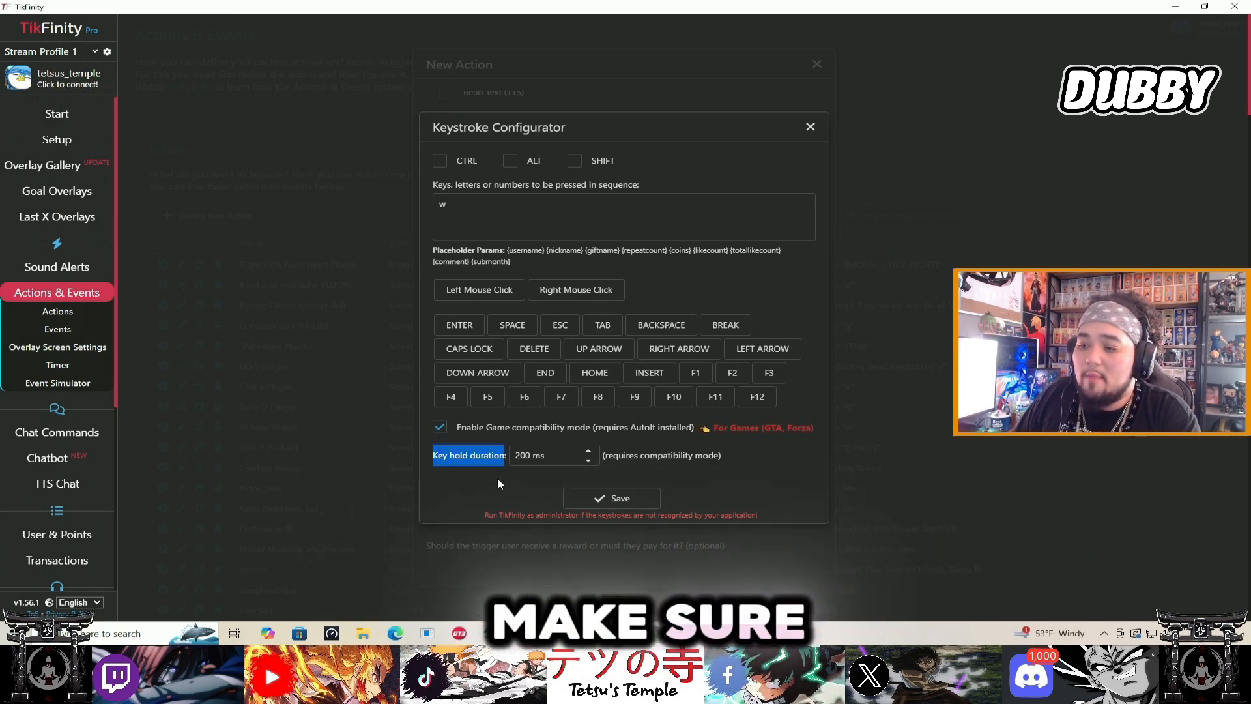
left_click(498, 483)
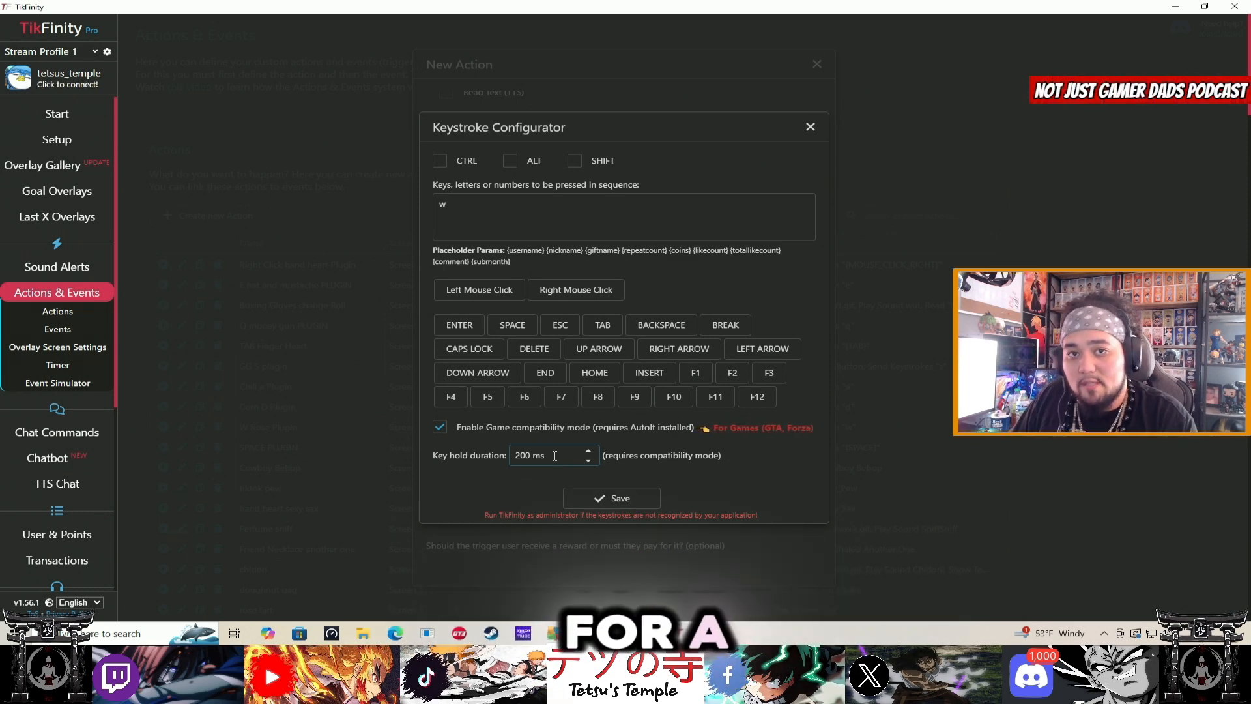
left_click_drag(549, 456, 523, 456)
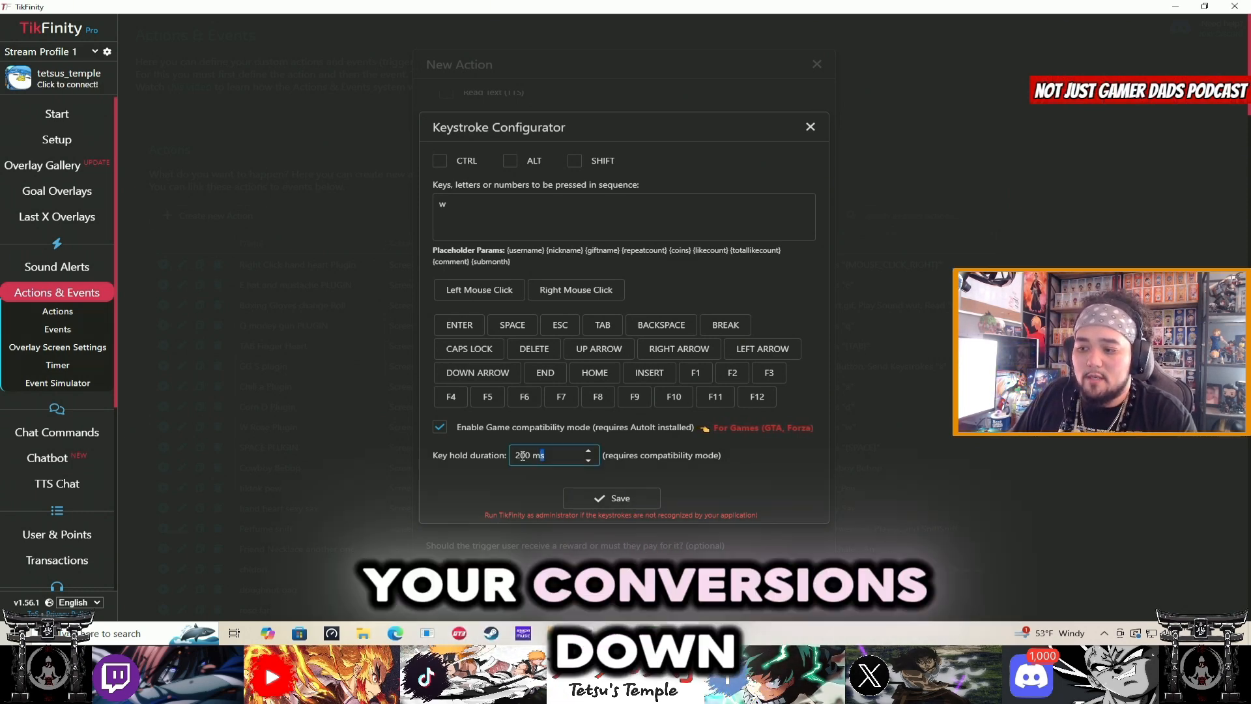
left_click(510, 483)
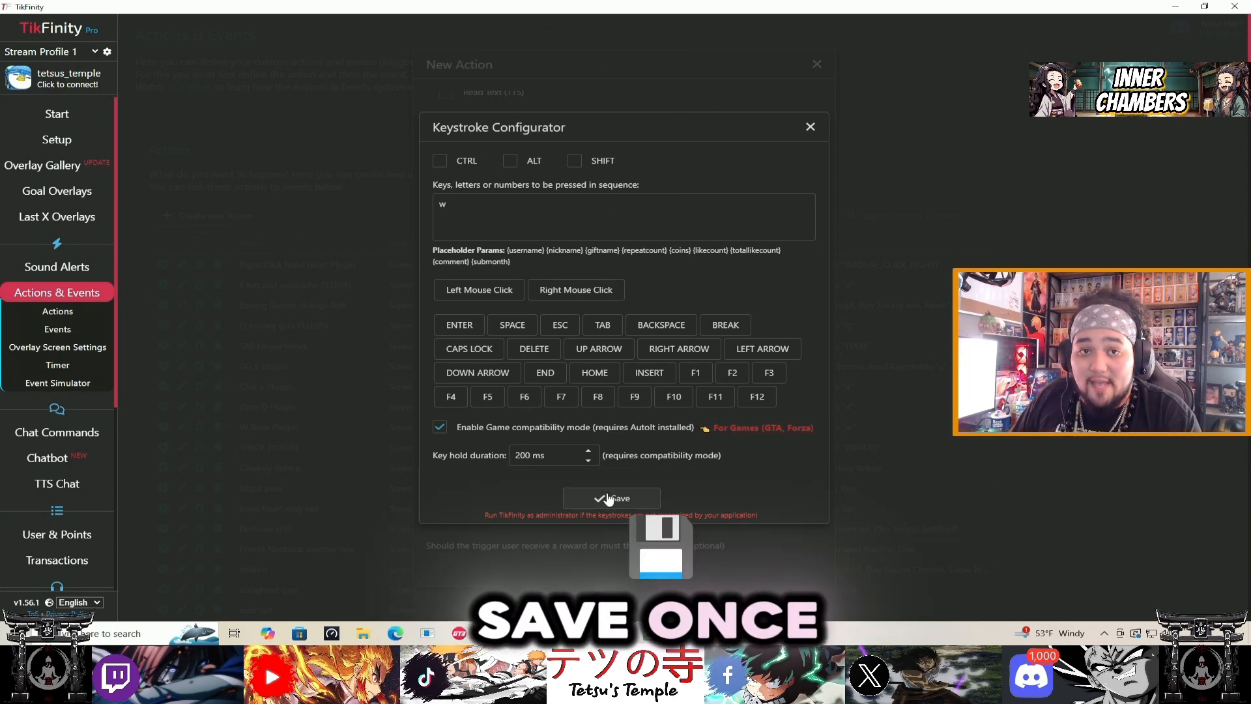
left_click(812, 129)
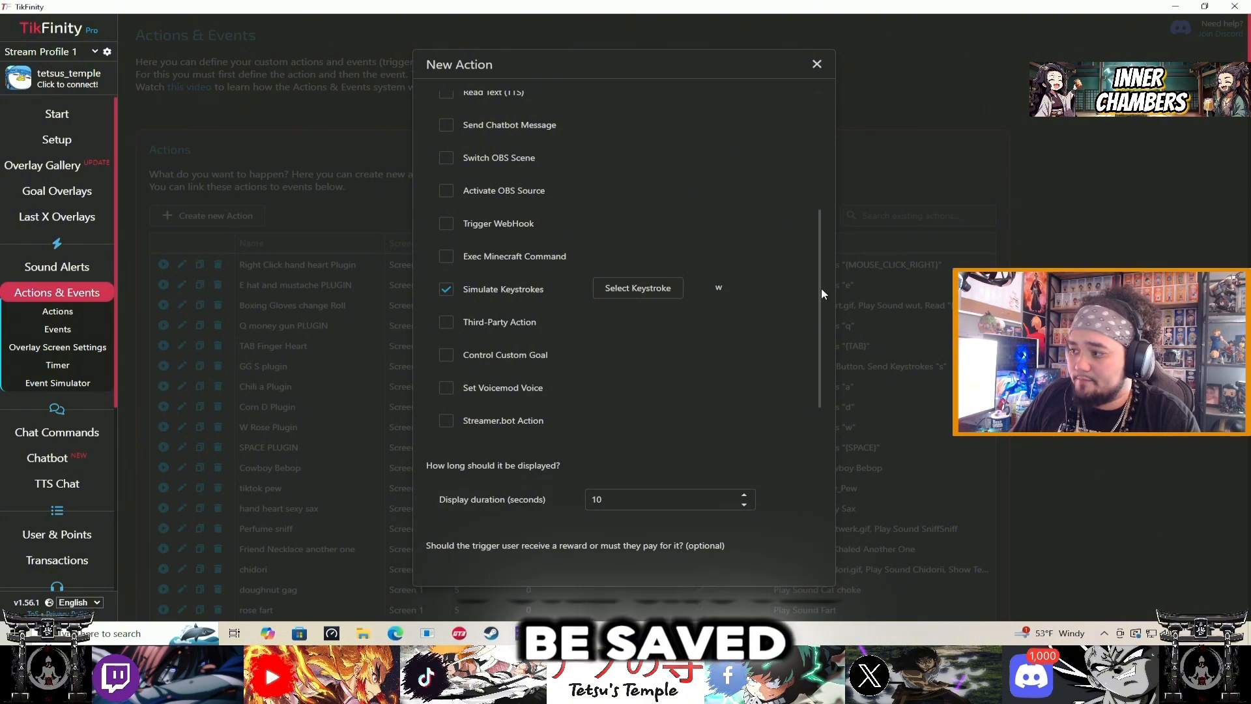
- Review the action's display duration, points and additional settings, and close it without saving the changes
scroll(818, 322, "down", 1)
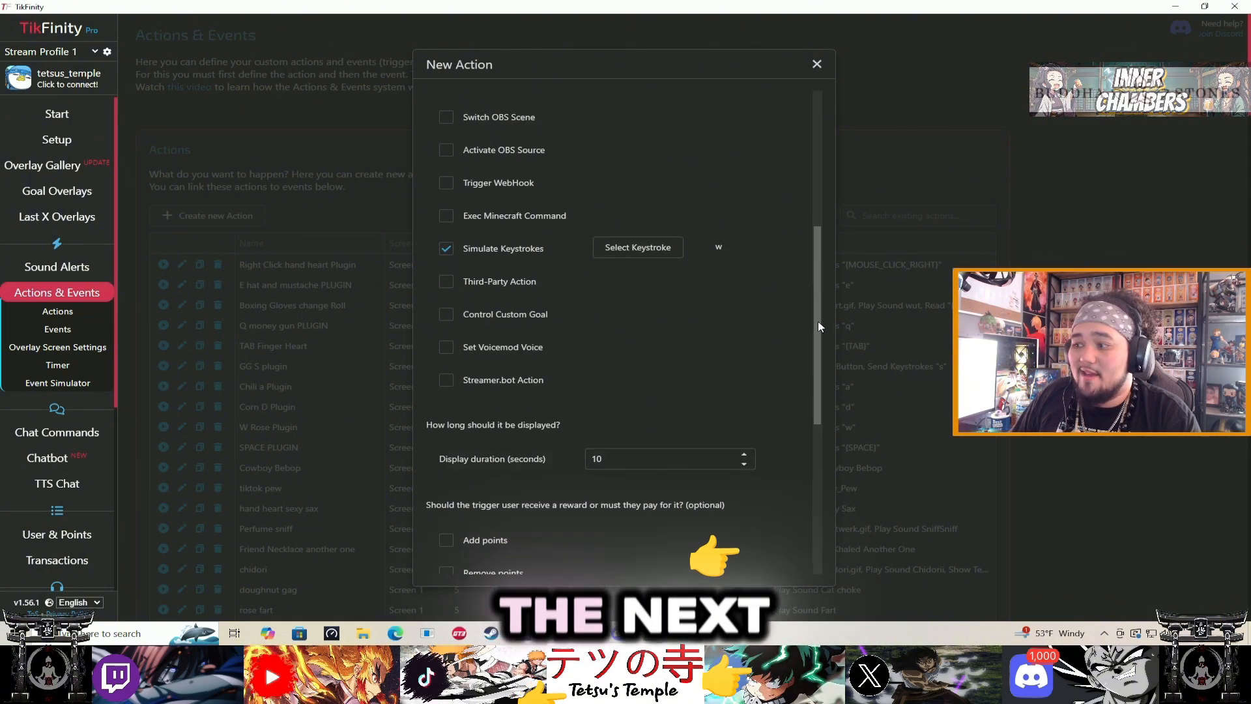
left_click_drag(818, 322, 799, 513)
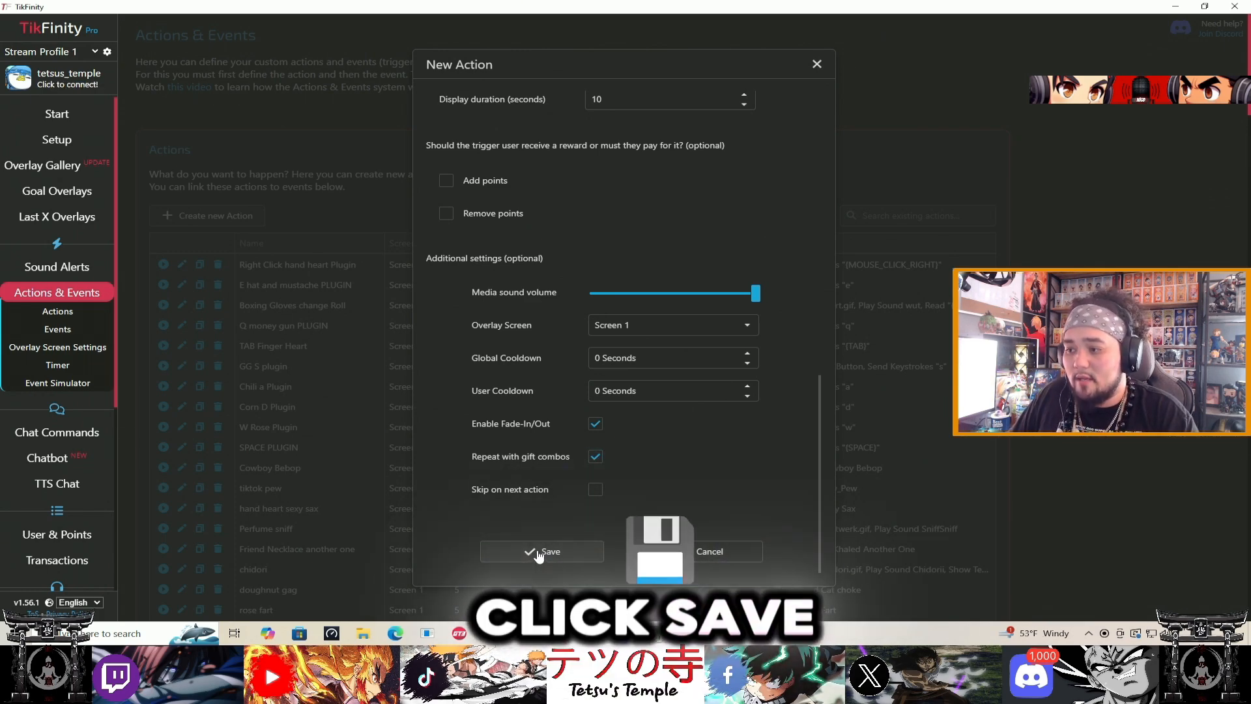
left_click(816, 63)
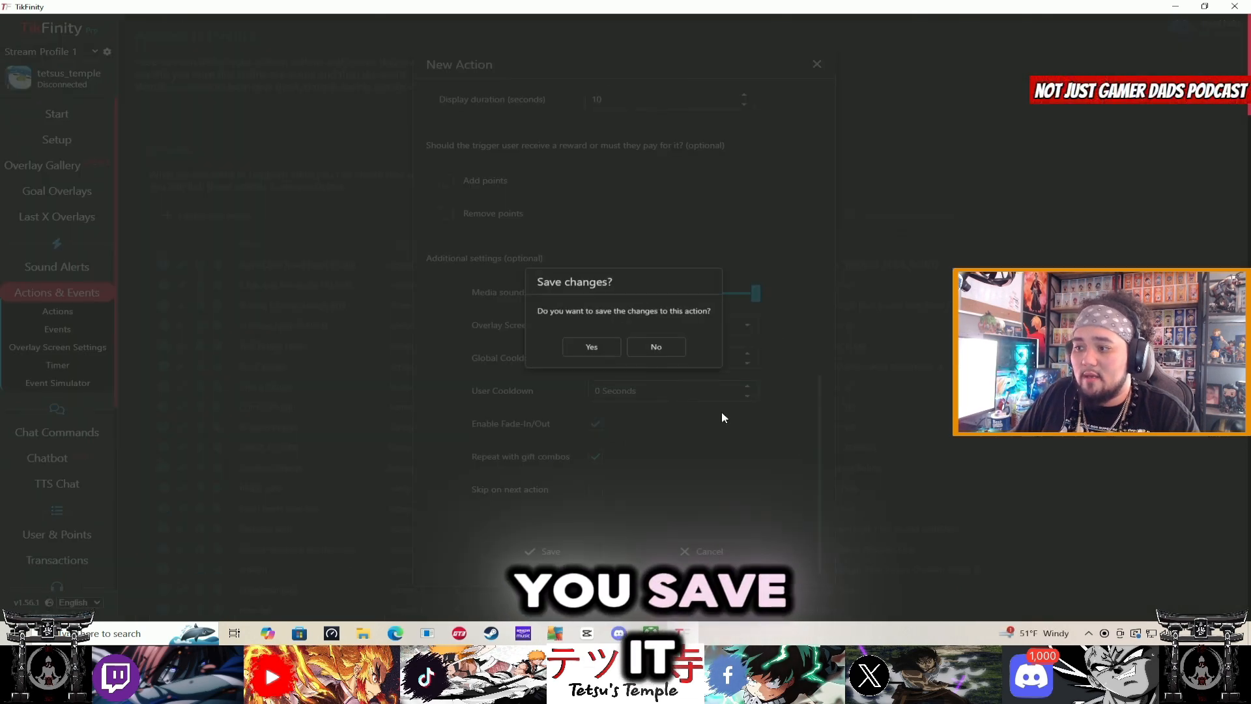
left_click(651, 350)
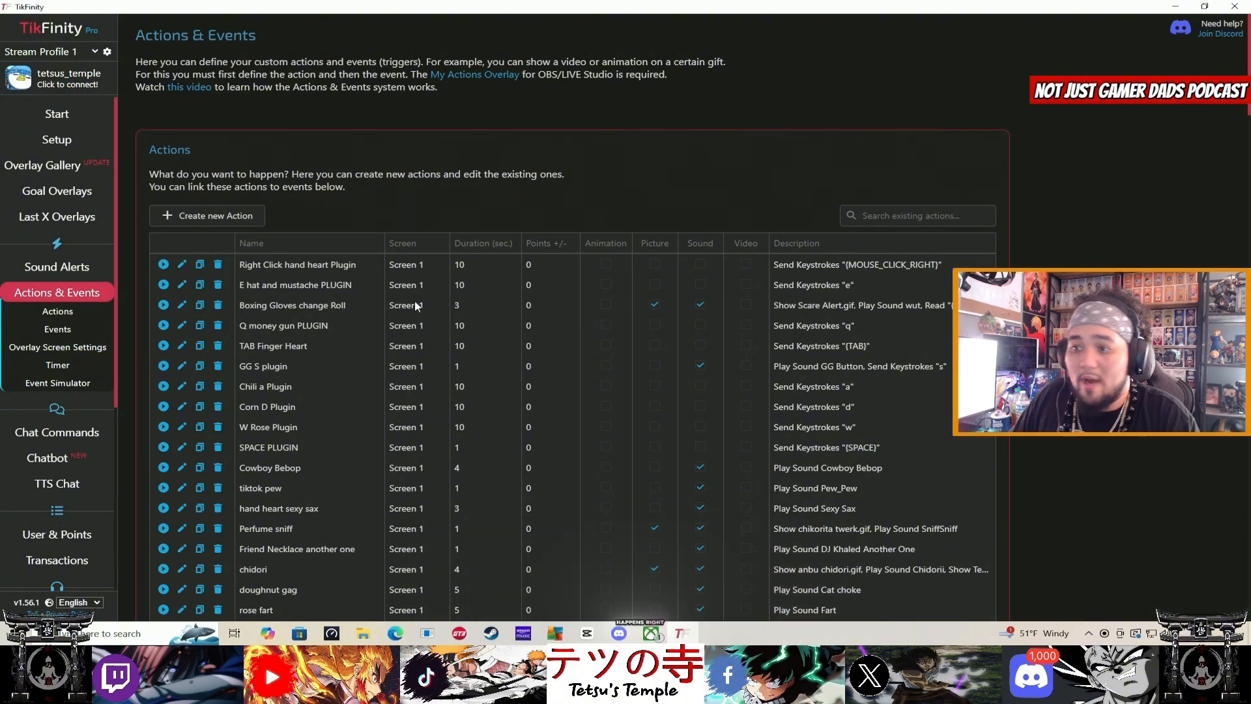
- Inspect the Gift Rose event's trigger, chosen gift and linked actions, and close it without saving
scroll(1040, 229, "down", 20)
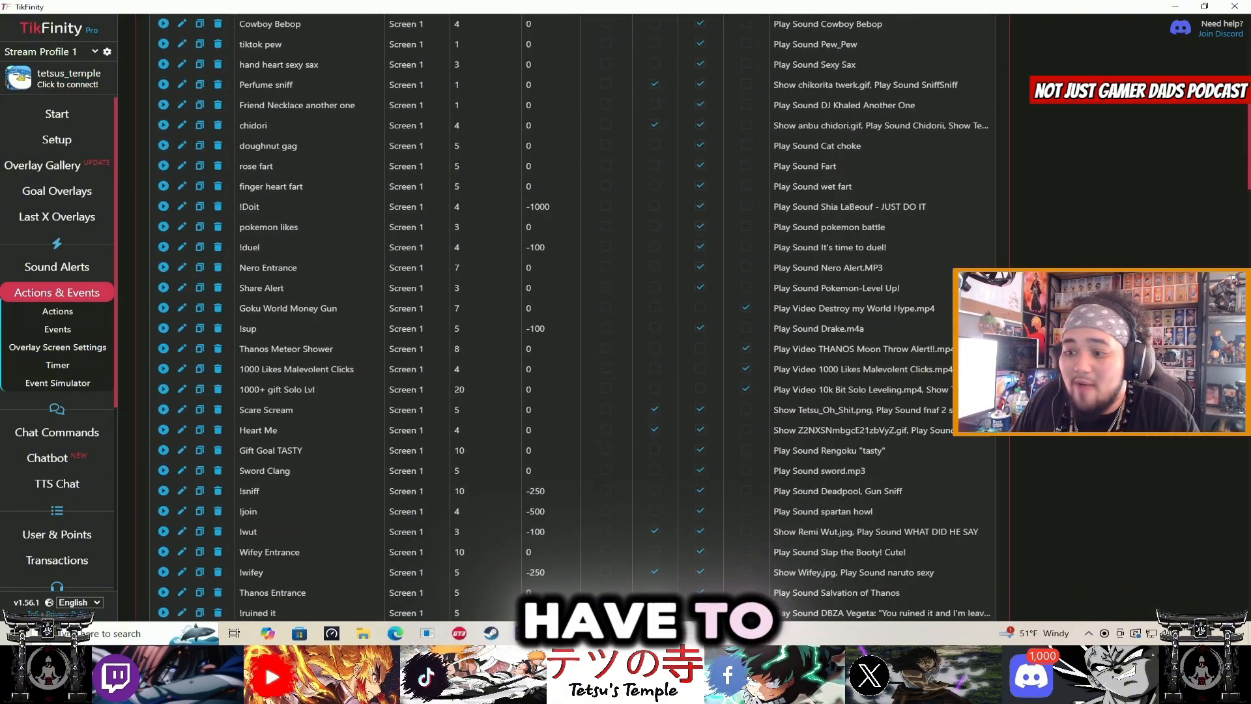
scroll(412, 197, "down", 2)
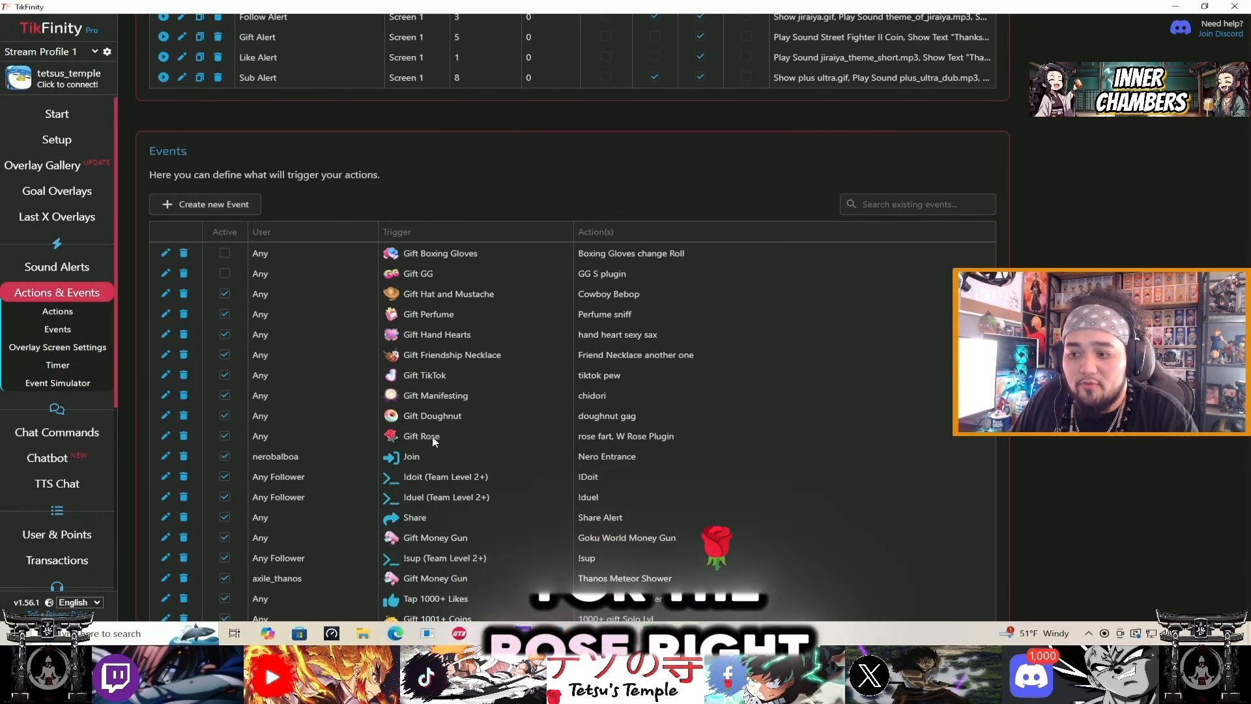
left_click(166, 438)
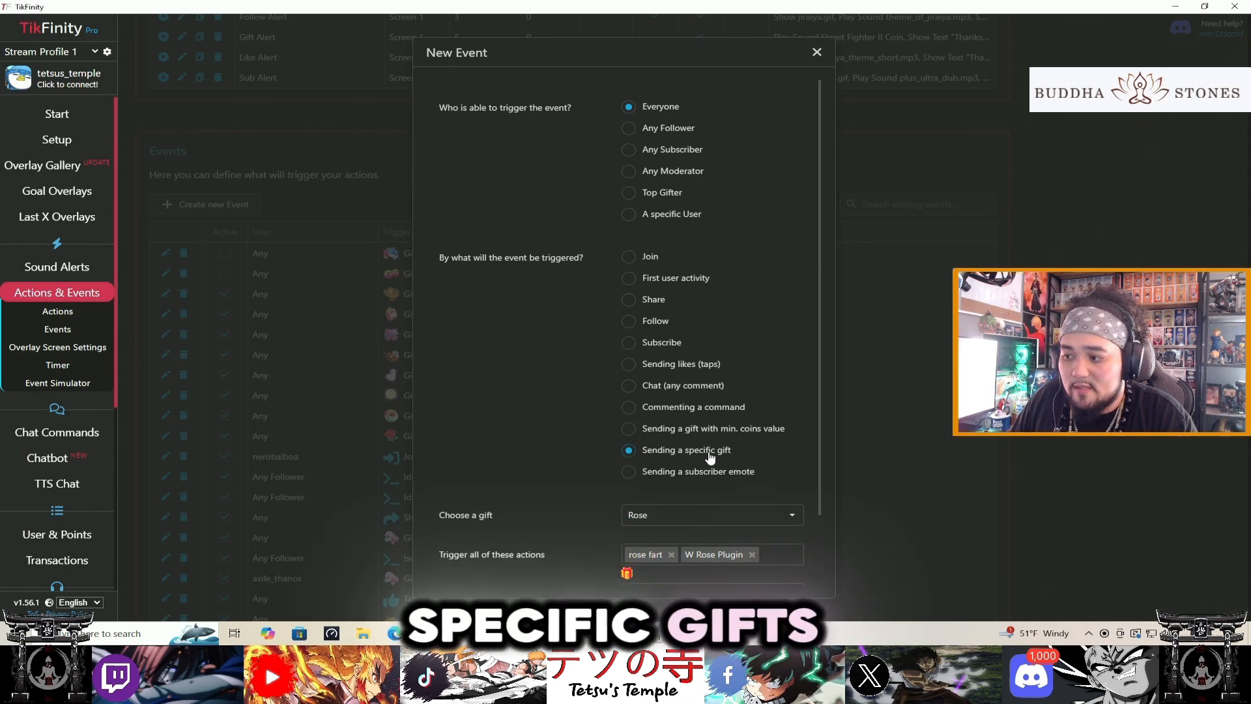
scroll(819, 440, "down", 2)
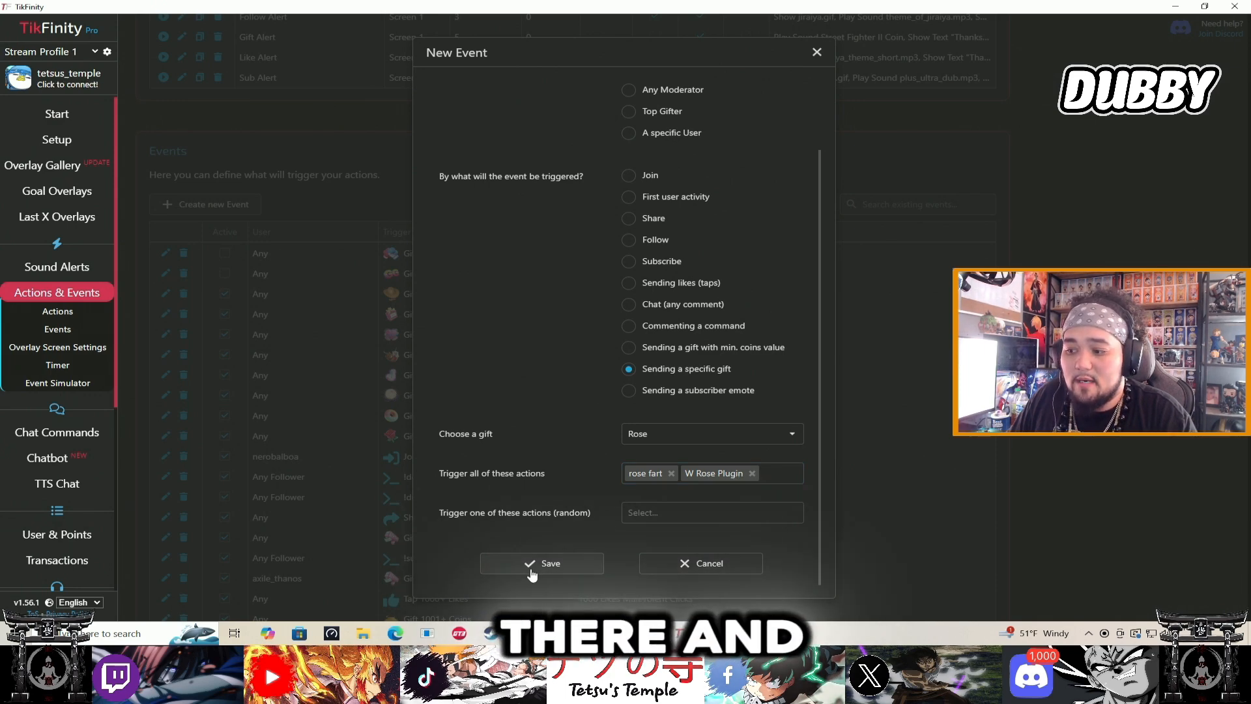
left_click(816, 52)
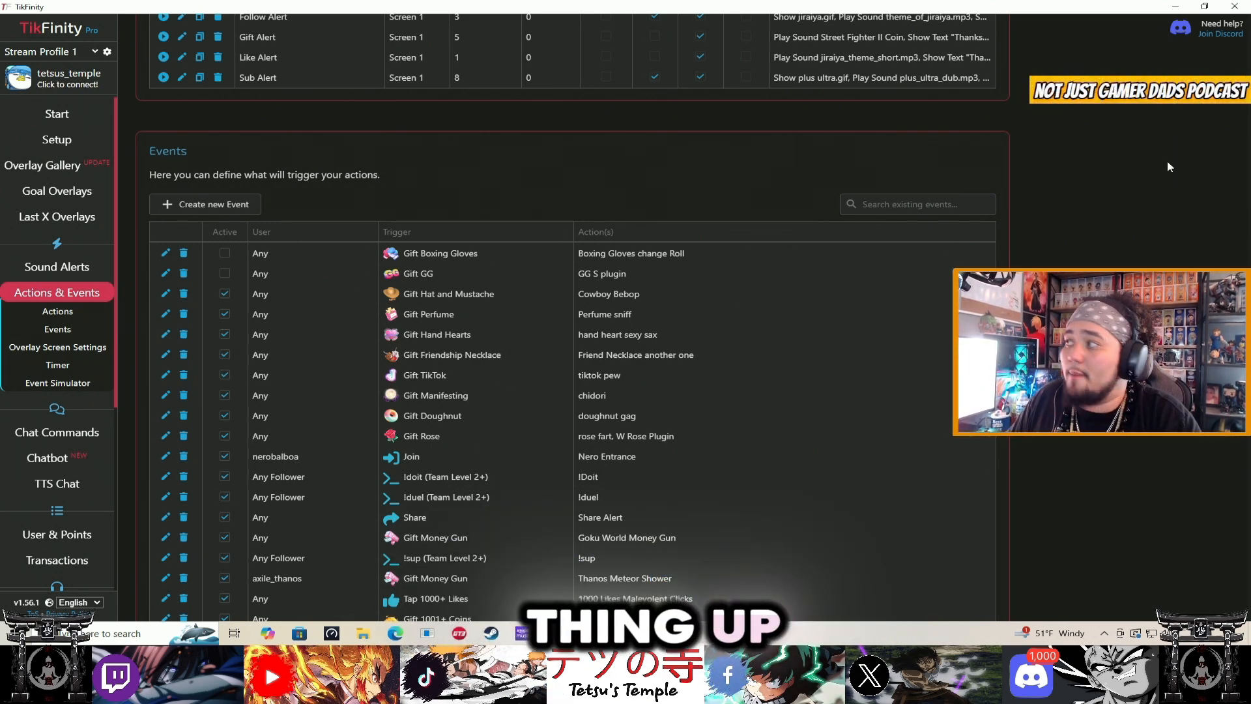
- Close TikFinity and relaunch it as administrator, allowing it to make changes to the device
left_click(1240, 9)
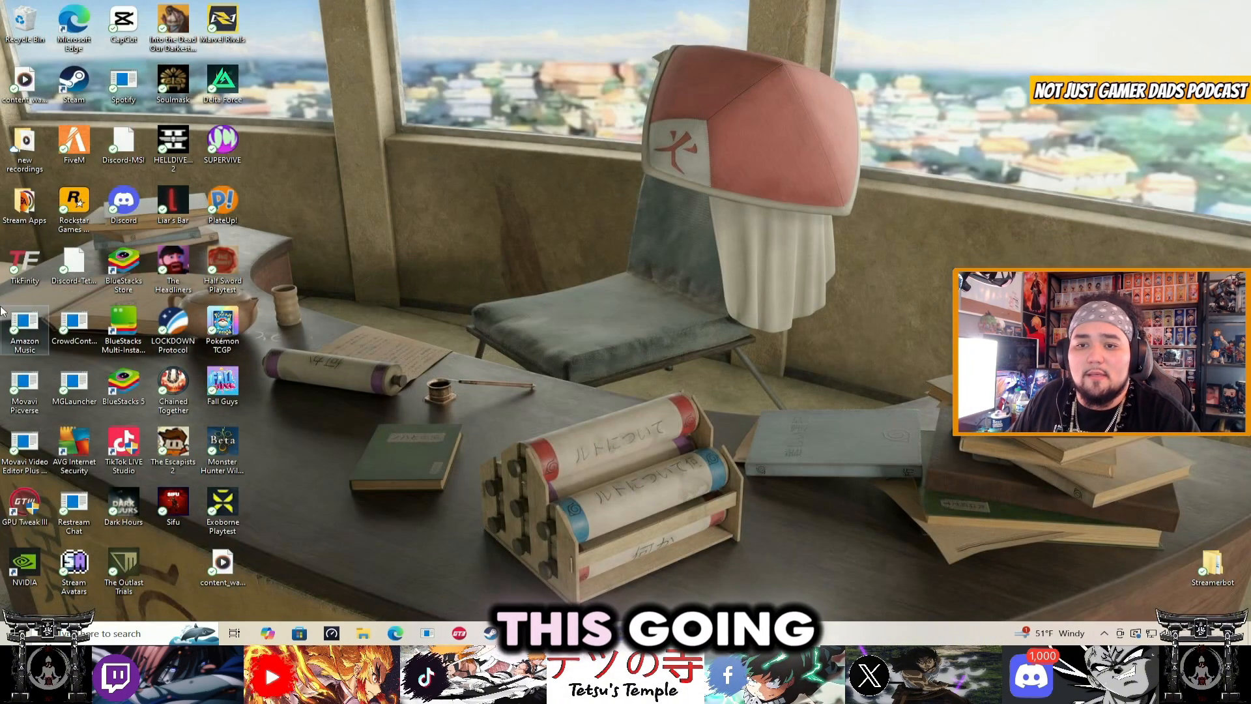
right_click(31, 267)
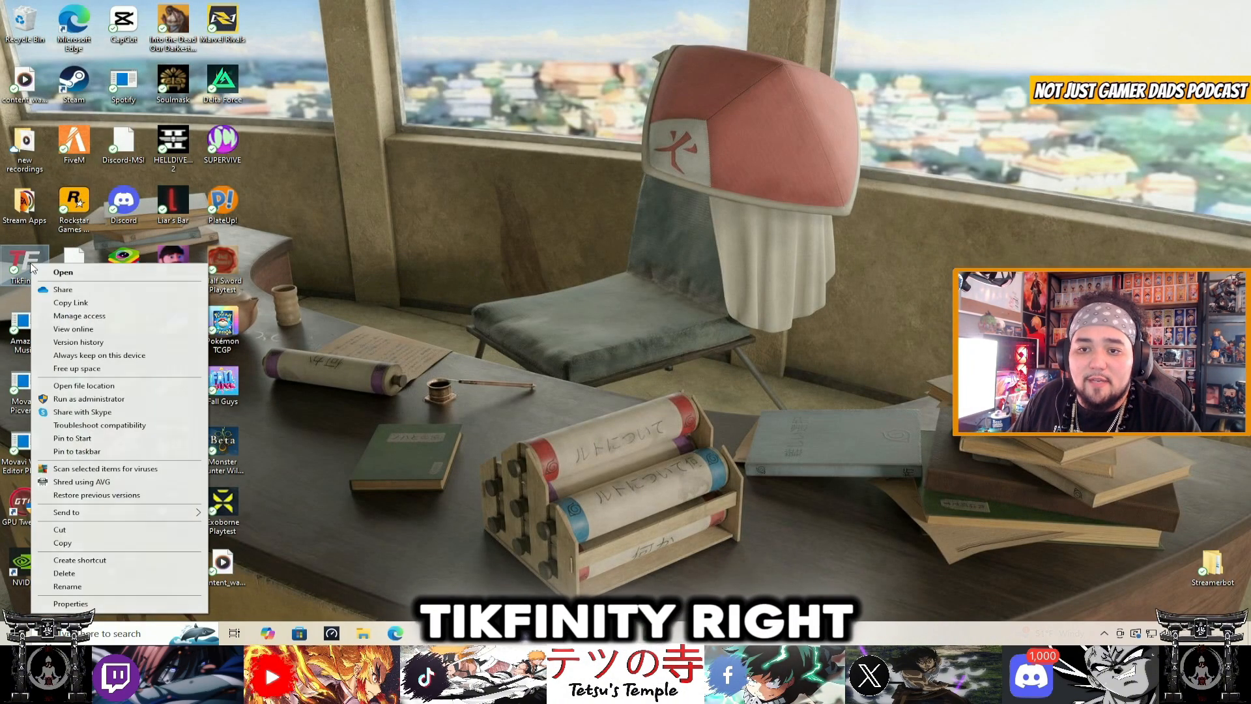
left_click(84, 399)
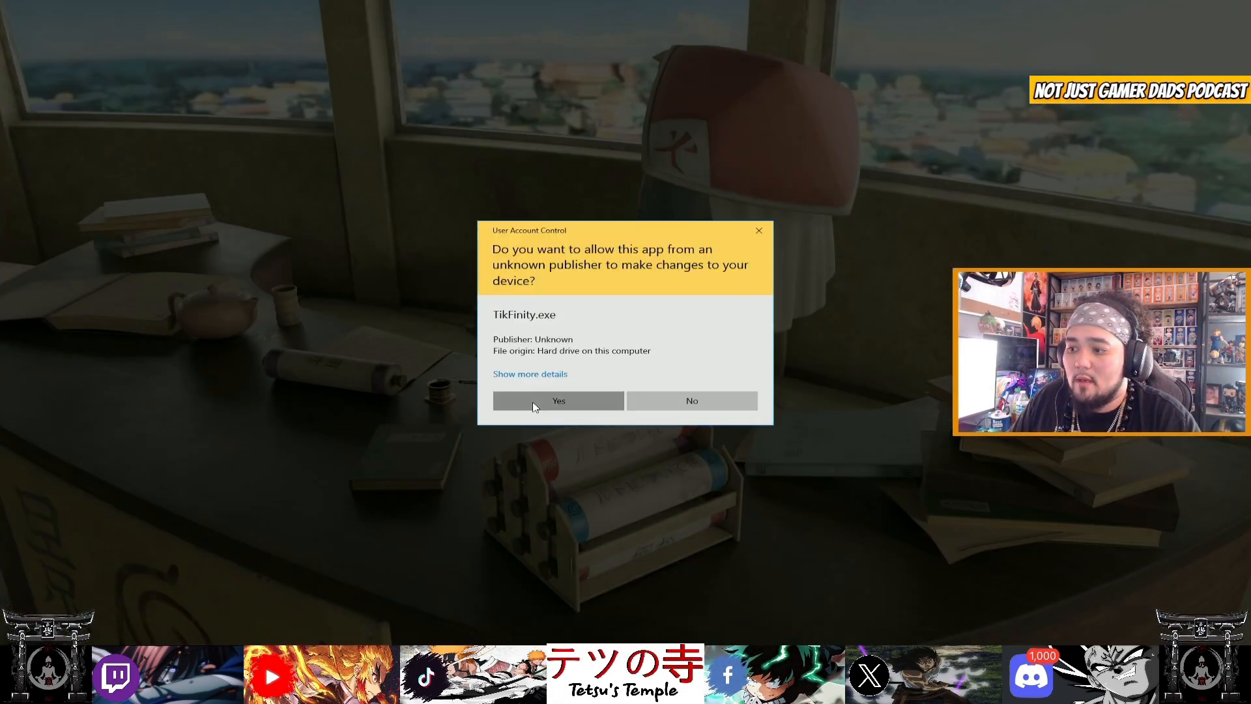
left_click(534, 402)
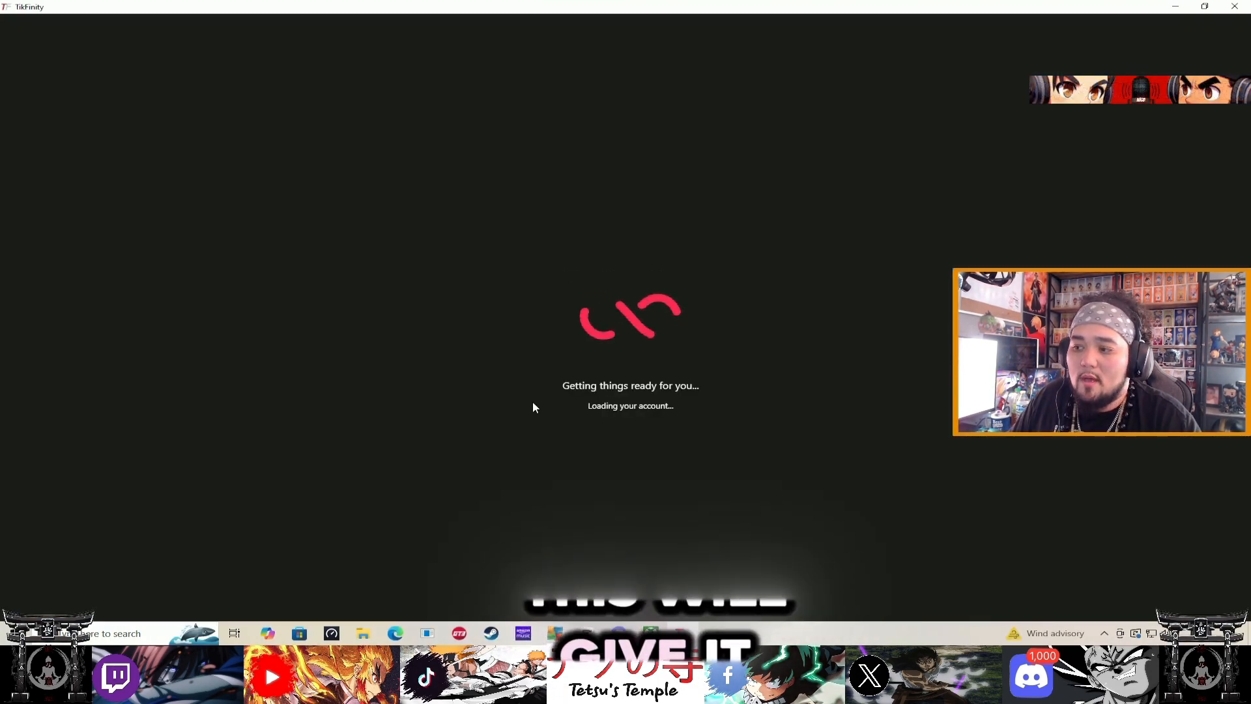